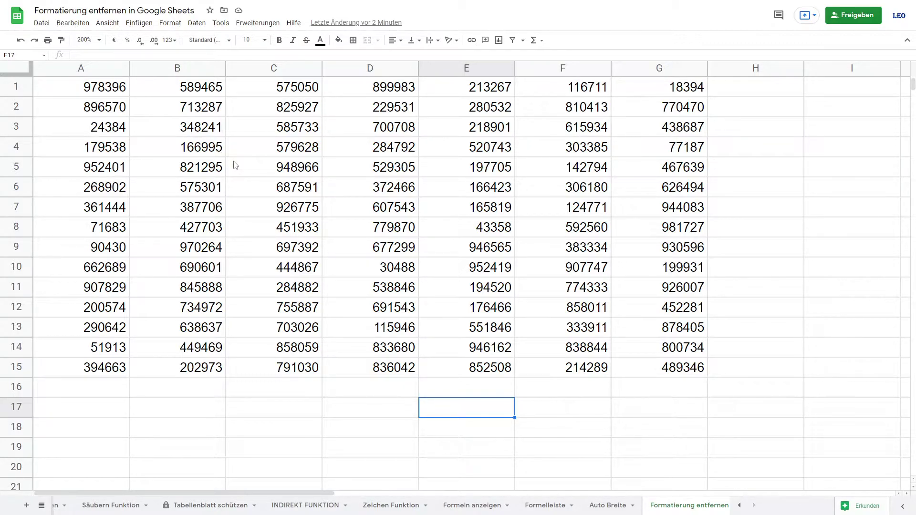
Step: Select A1:G15 and centre the numbers horizontally
mouse_move(109, 88)
left_mouse_down()
mouse_move(776, 364)
mouse_move(701, 372)
left_mouse_up()
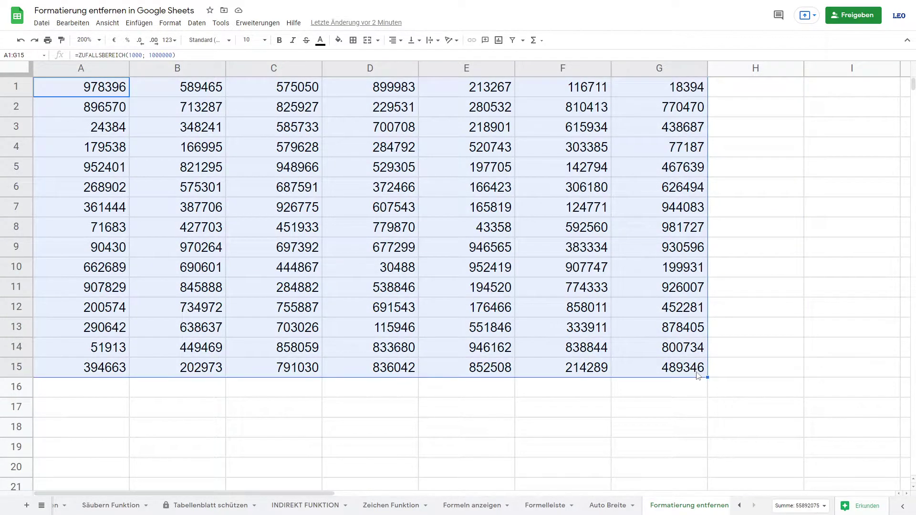
left_click(393, 40)
left_click(407, 57)
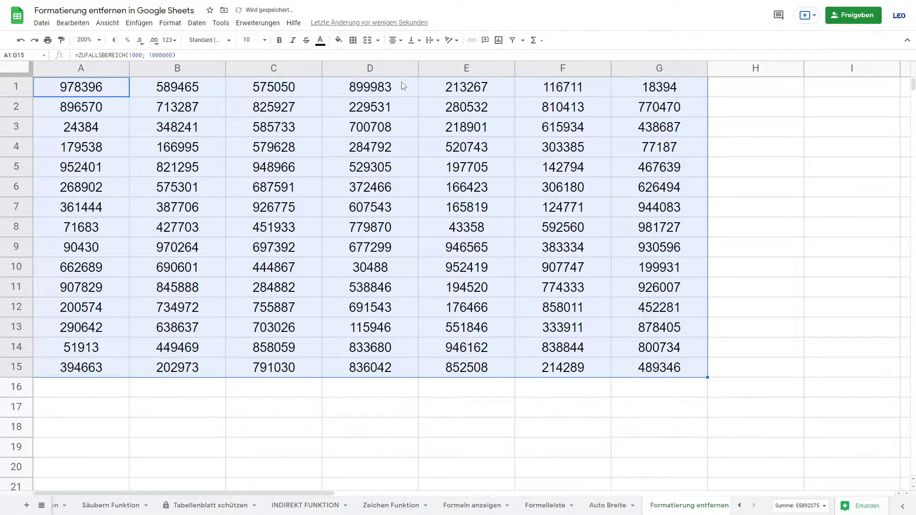
Step: Make the numbers dark red and italic on a light blue fill
left_click(320, 40)
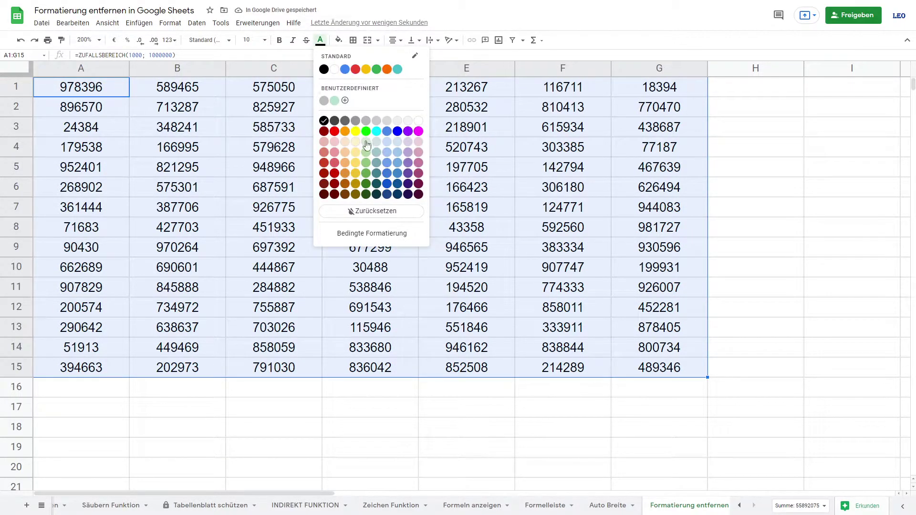
left_click(335, 174)
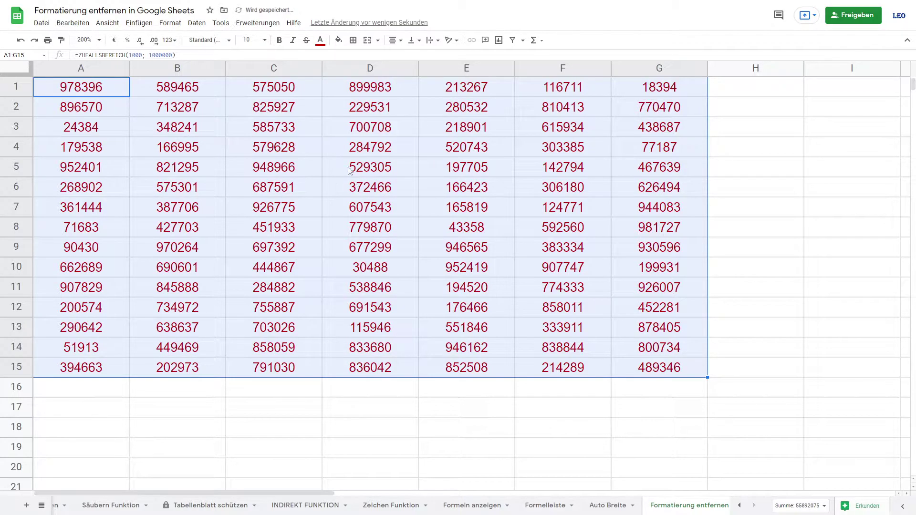
left_click(292, 42)
left_click(338, 40)
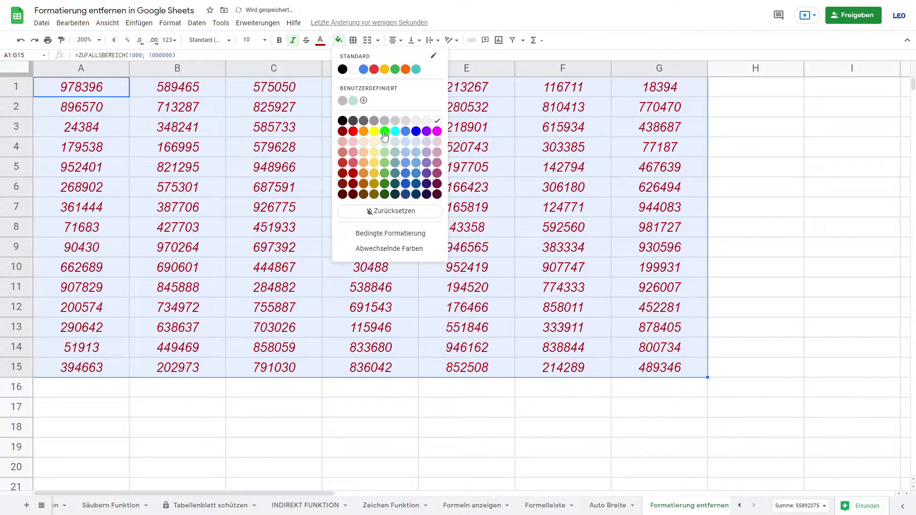
left_click(413, 165)
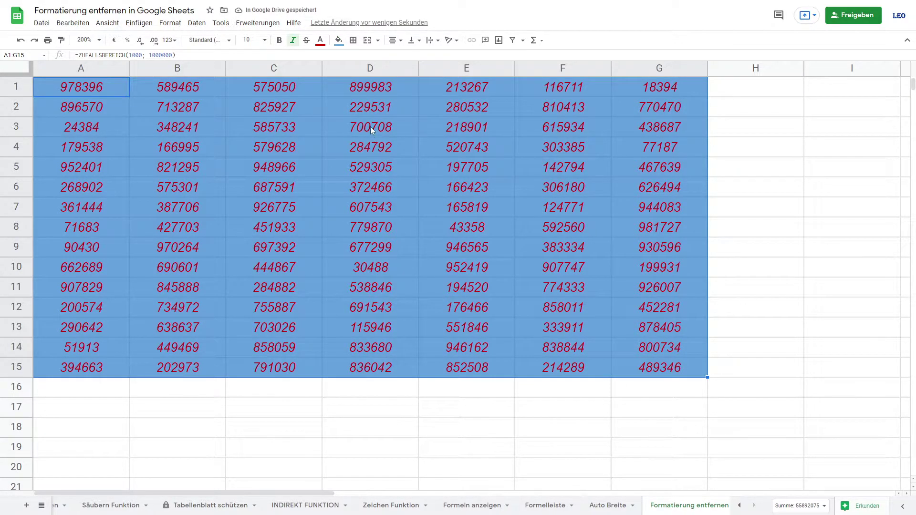
left_click(353, 40)
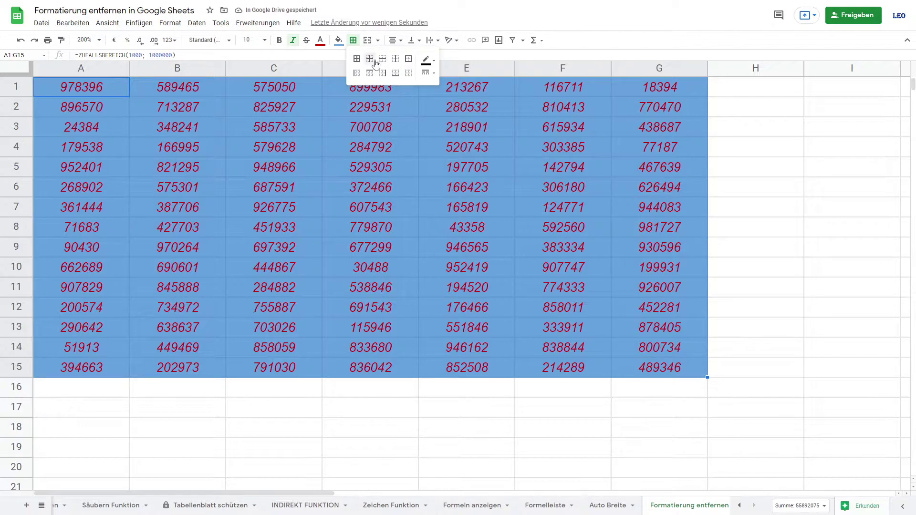
Step: Put black borders around every cell of the table
left_click(357, 58)
left_click(377, 190)
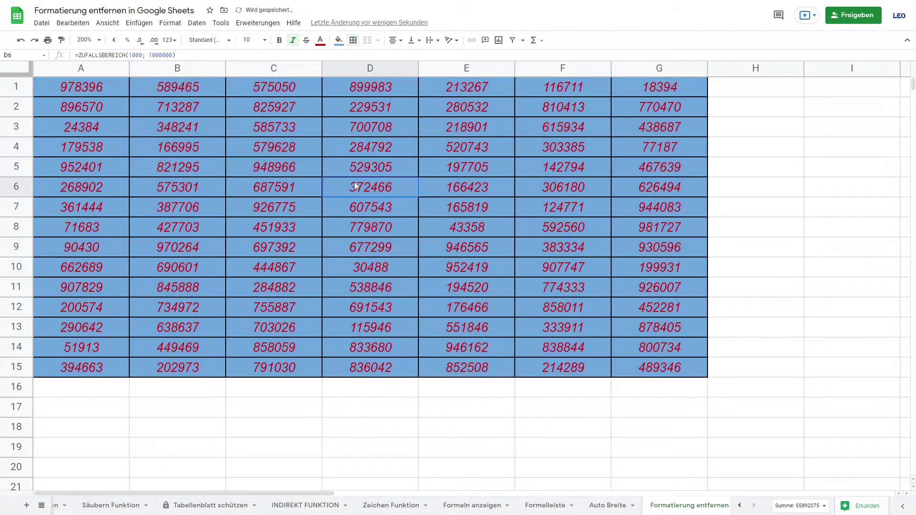
left_click(417, 214)
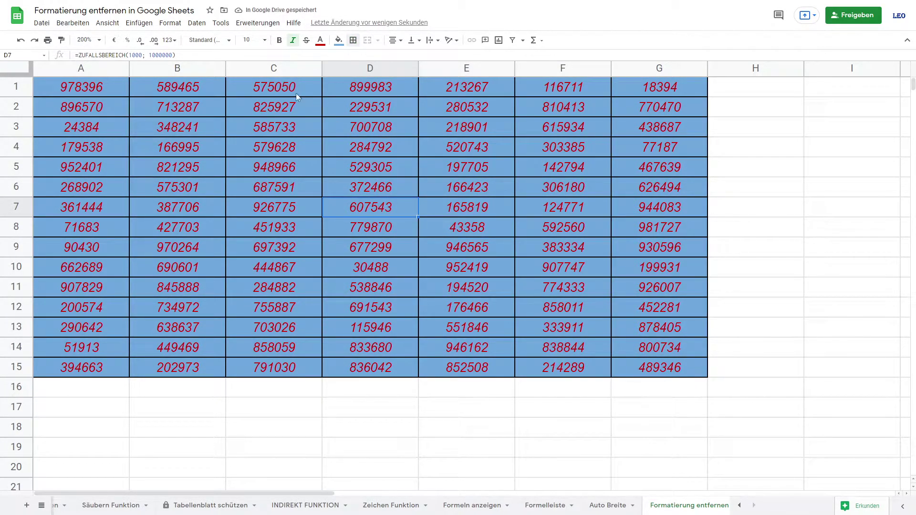
Step: Strike through all the numbers in A1:G15
mouse_move(101, 87)
left_mouse_down()
mouse_move(694, 347)
mouse_move(677, 370)
left_mouse_up()
left_click(306, 41)
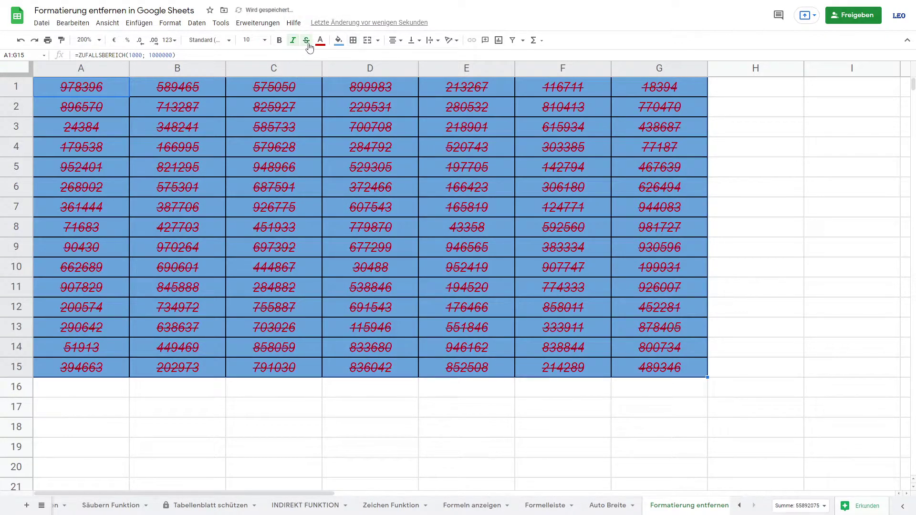
left_click(417, 202)
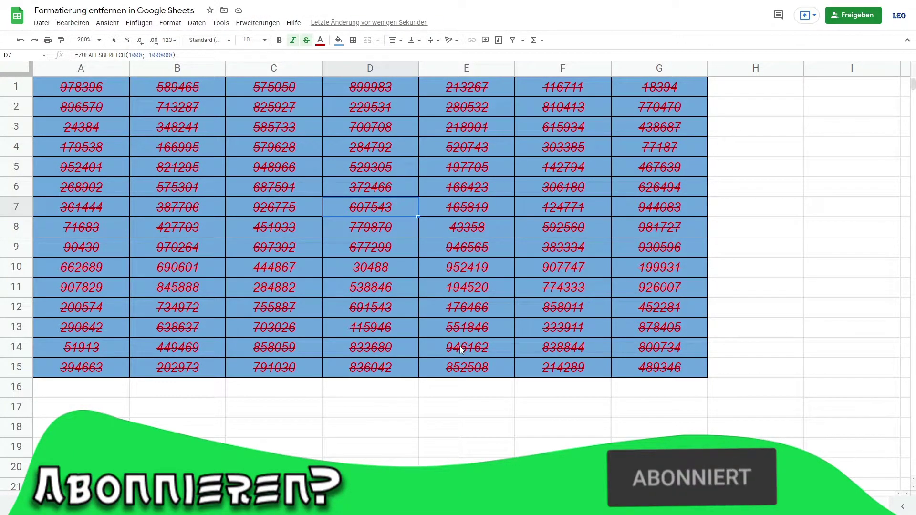
left_click_drag(77, 87, 653, 366)
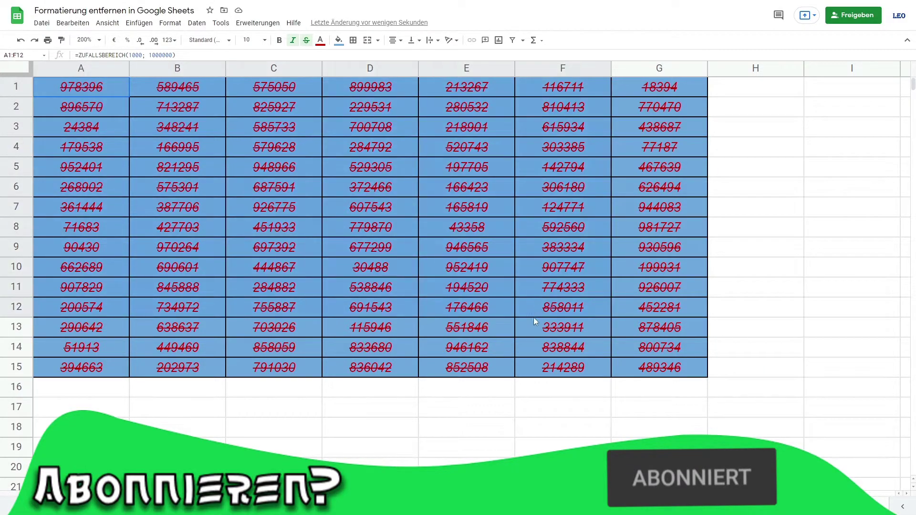
Step: Switch the numbers in A1:G15 to the Press Start 2P font
left_click(209, 40)
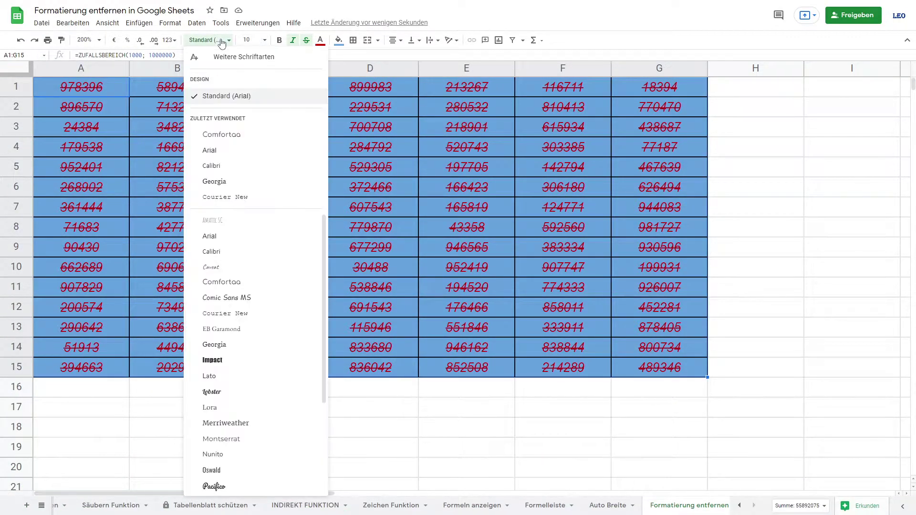
scroll(251, 267, "down", 3)
scroll(258, 344, "down", 1)
left_click(264, 387)
left_click(465, 368)
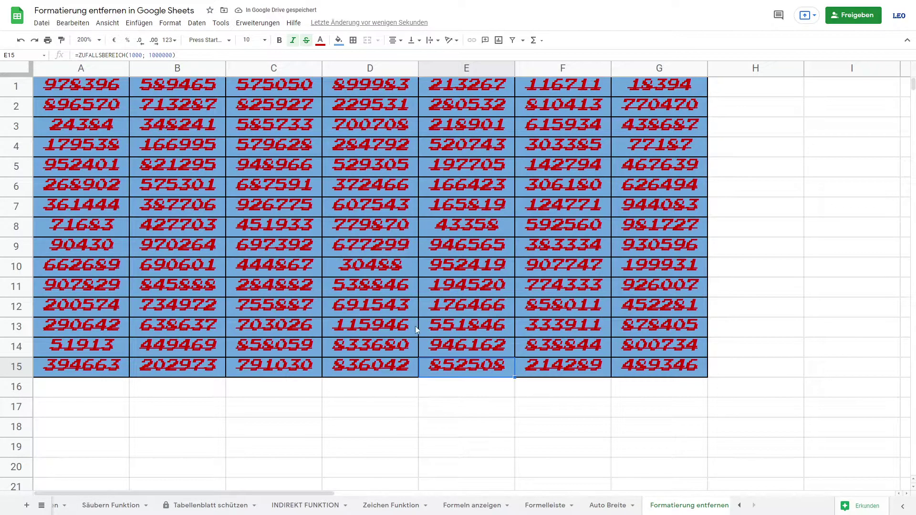
left_click(377, 325)
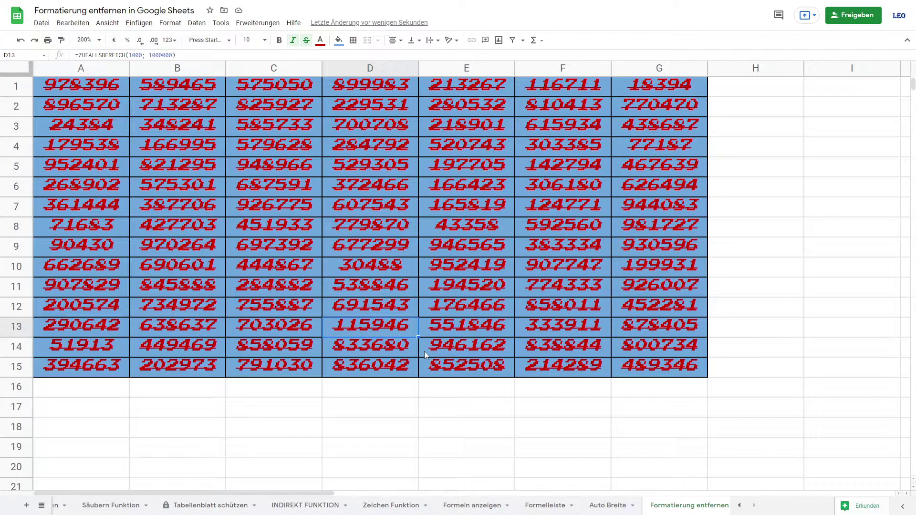
left_click(561, 432)
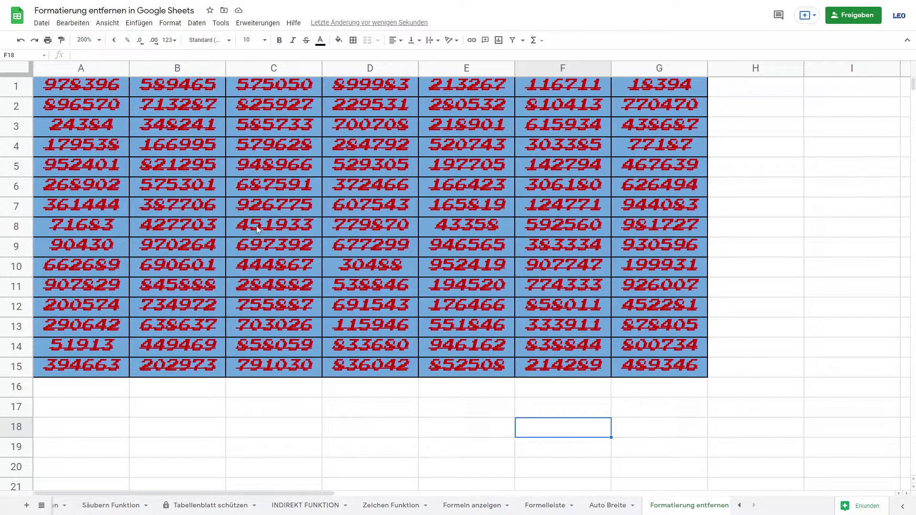
Step: Select A1:G15 and apply Format > Formatierung entfernen to clear all styling
left_click(107, 91)
left_click_drag(107, 91, 687, 367)
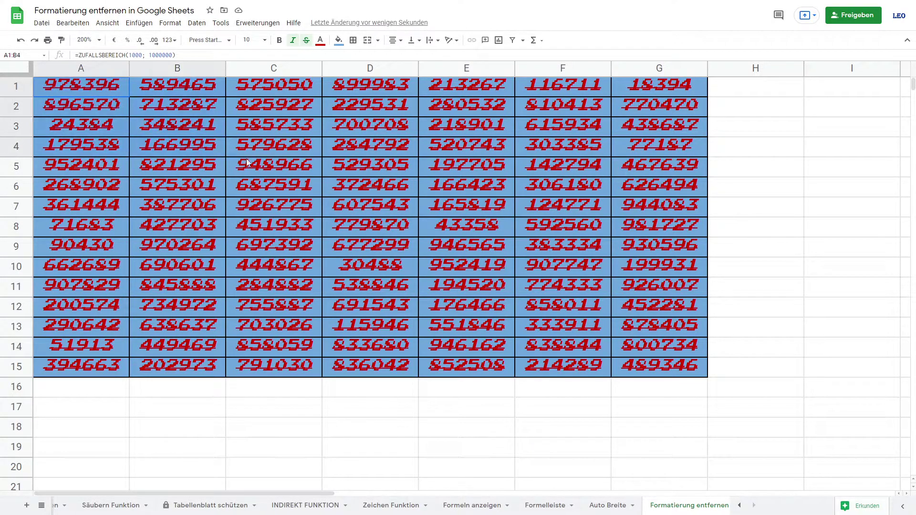
left_click_drag(685, 381, 696, 385)
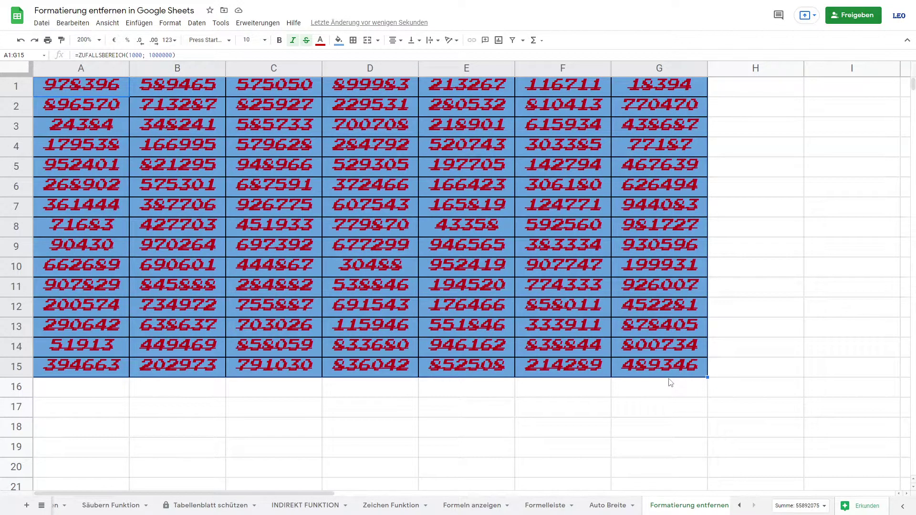
left_click(170, 23)
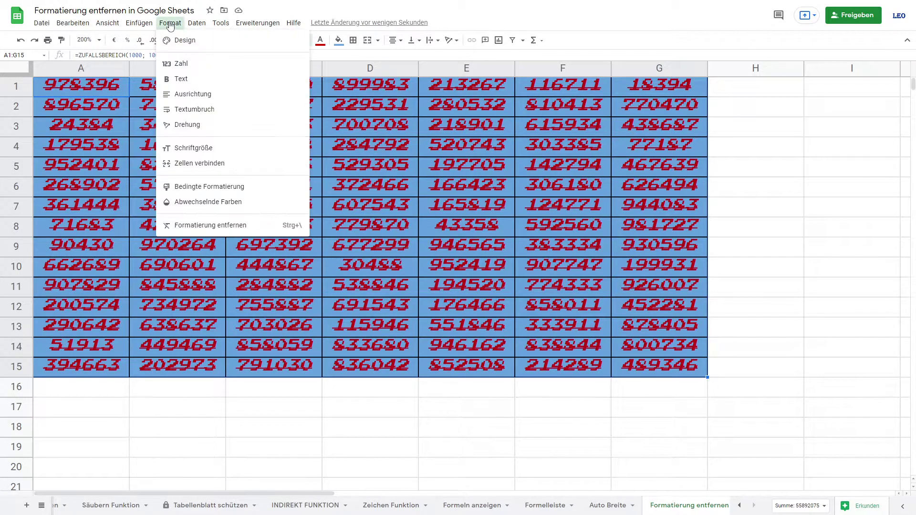
left_click(259, 226)
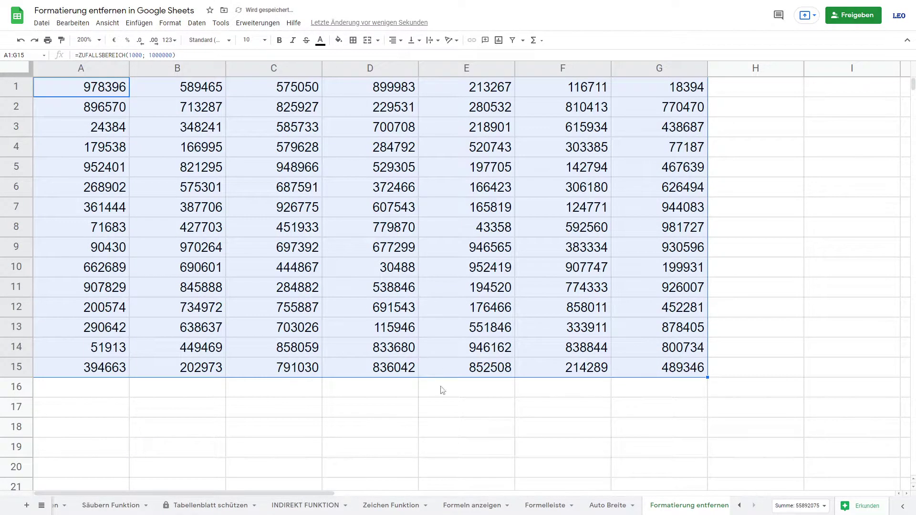
left_click(438, 414)
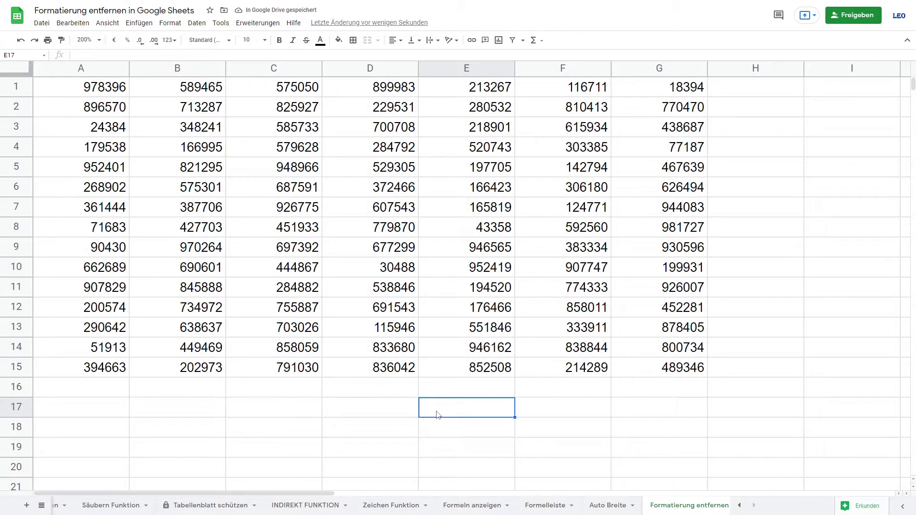